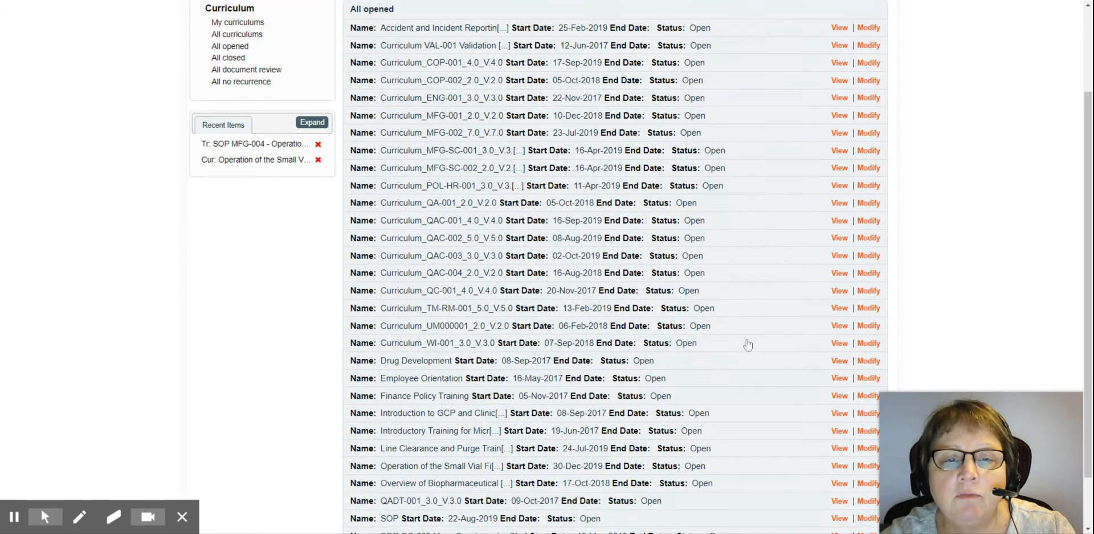
Sort the opened curriculums by create date, newest to oldest, and view the Operation of the Small Vial Filling Line 1 curriculum.
scroll(738, 328, "up", 2)
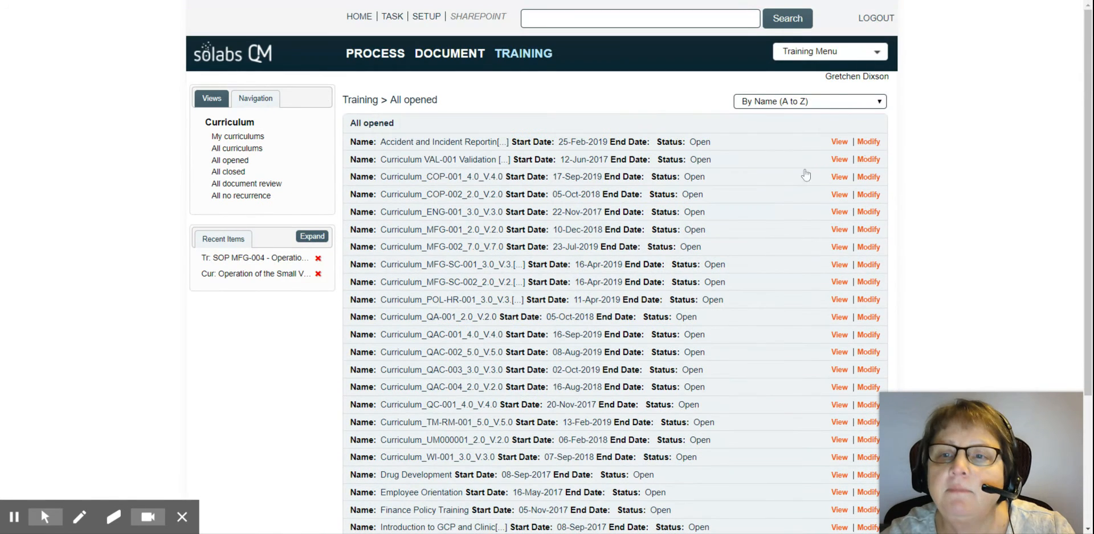
left_click(881, 102)
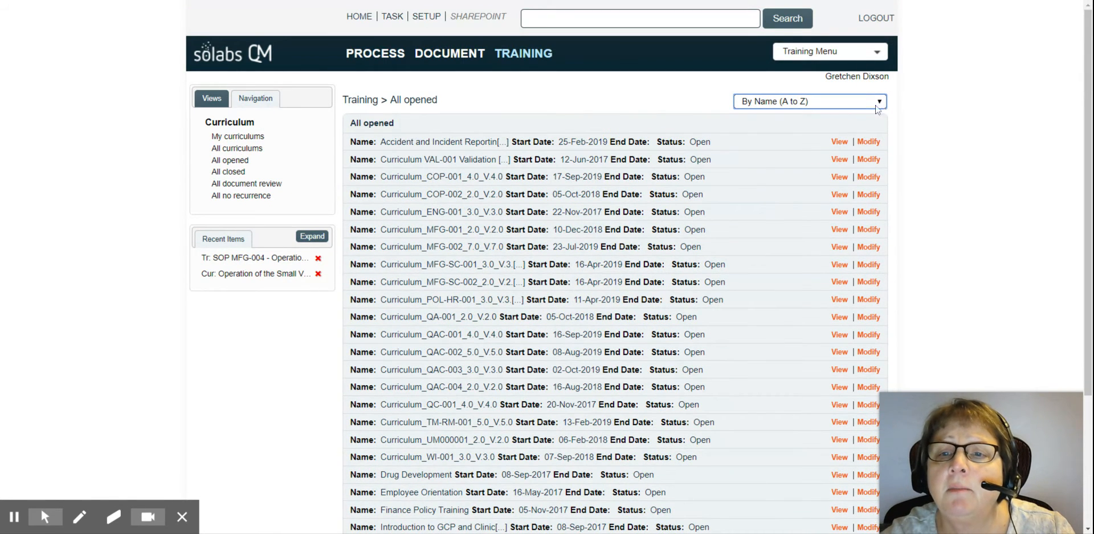
left_click(798, 142)
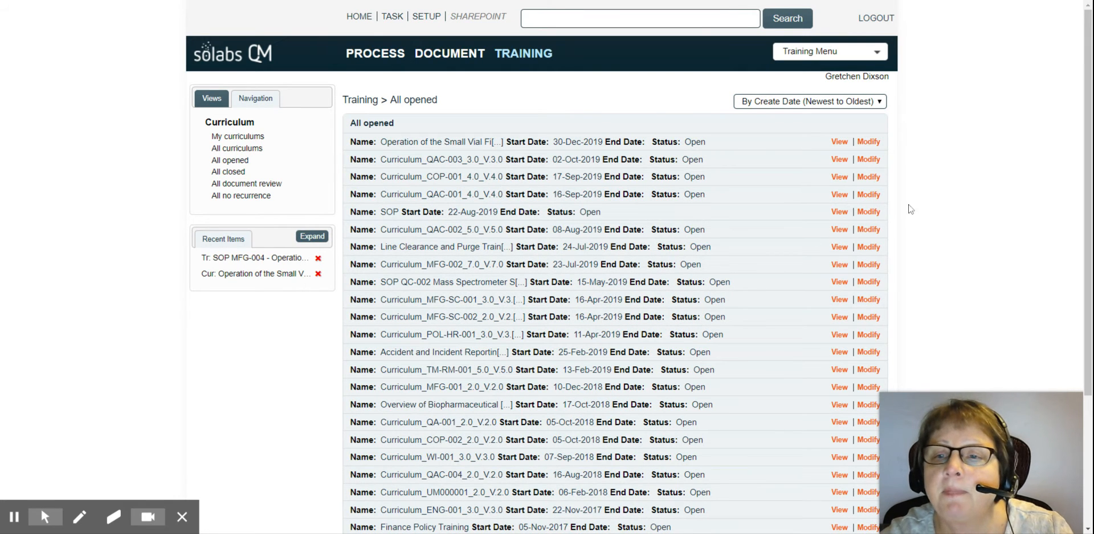
left_click(848, 144)
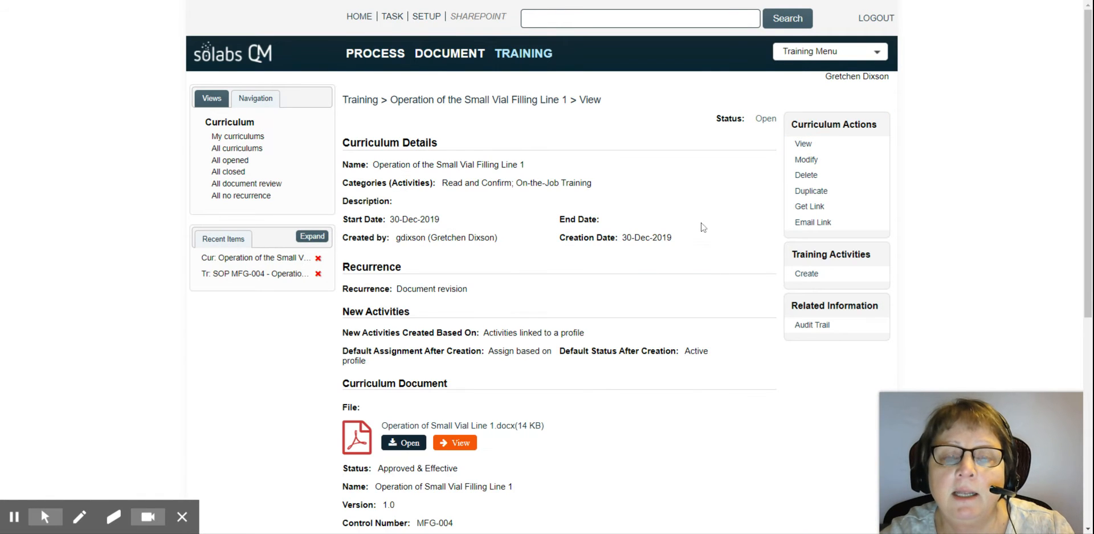
Open the SOP MFG-004 training activity from the curriculum's training activities.
scroll(730, 262, "down", 6)
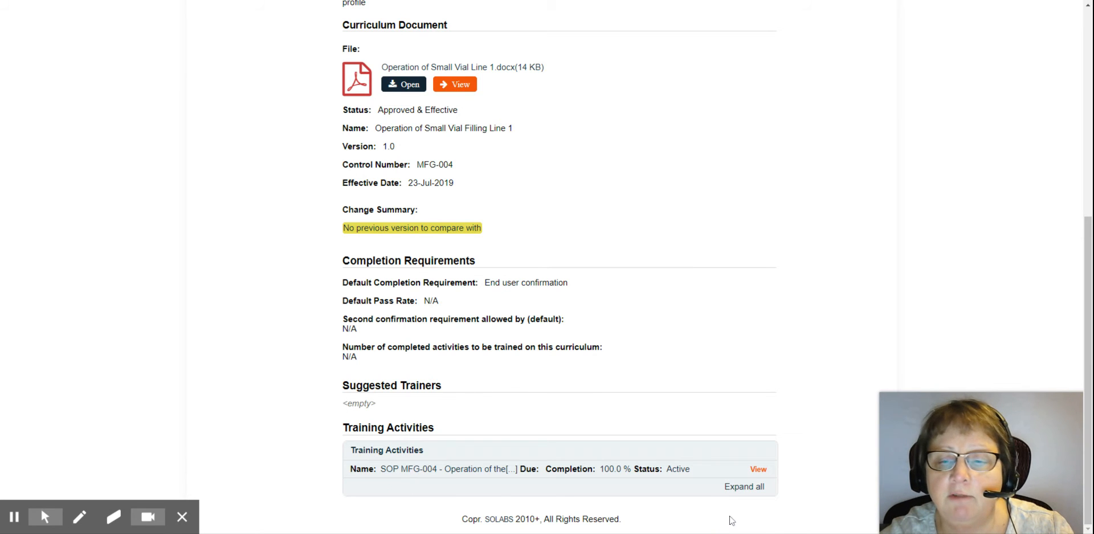
left_click(759, 470)
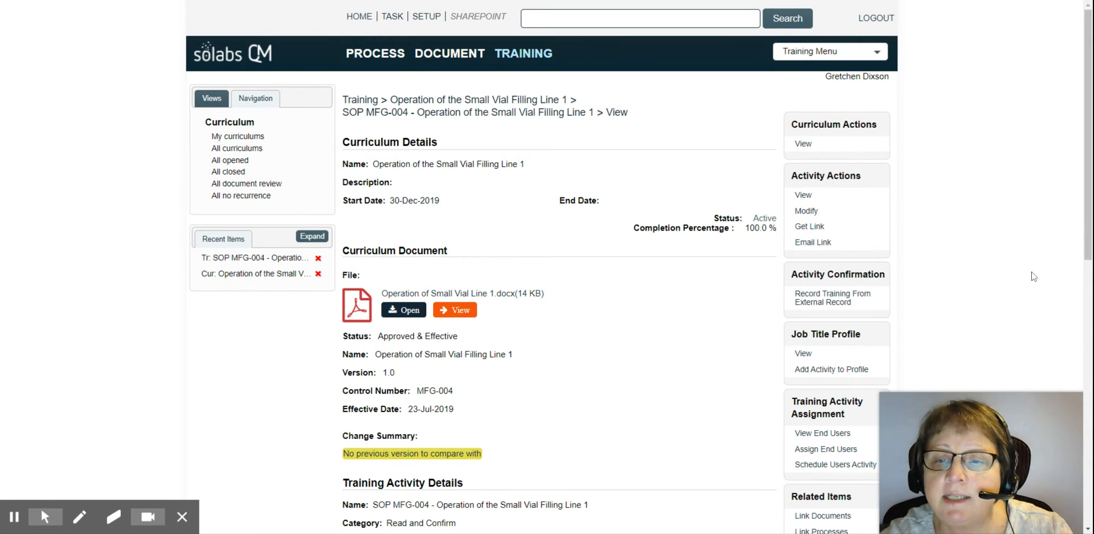
scroll(1033, 276, "down", 1)
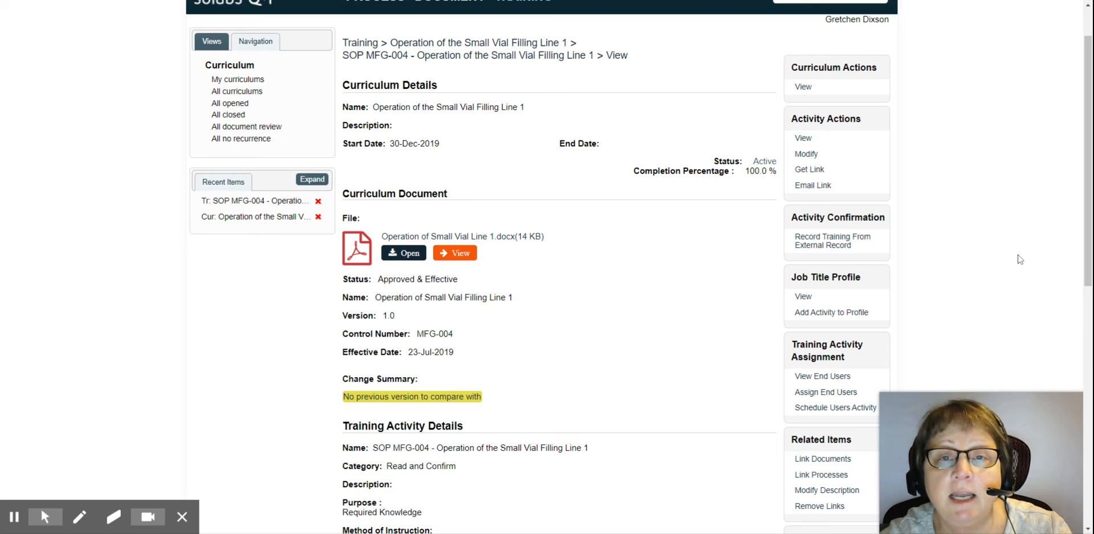
scroll(1021, 260, "up", 1)
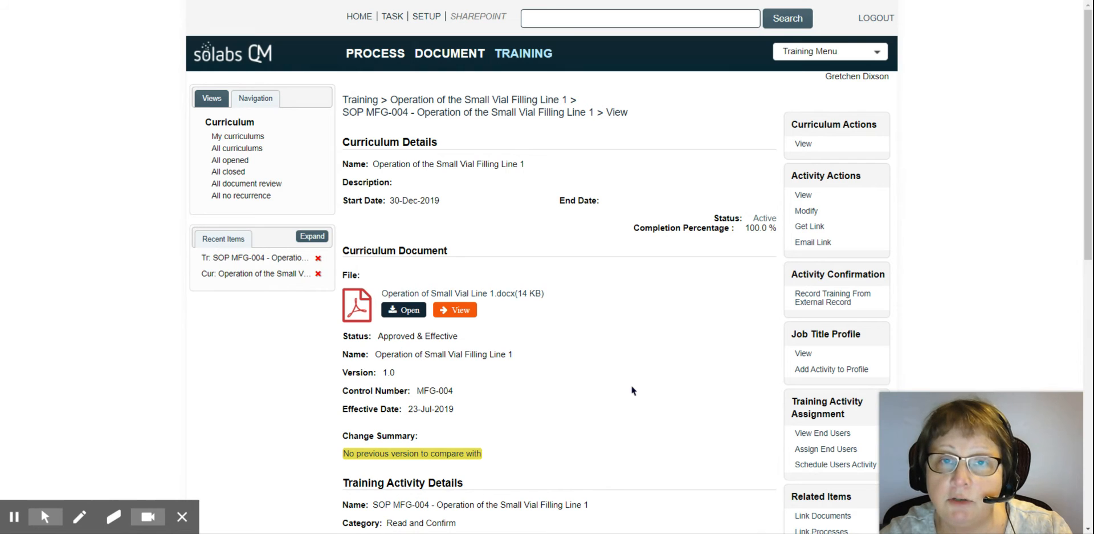
For adding the activity to job title profiles, select Production Operator - Fill to Pack, Production Technician and Supervisor Pharmaceutical Production.
left_click(813, 370)
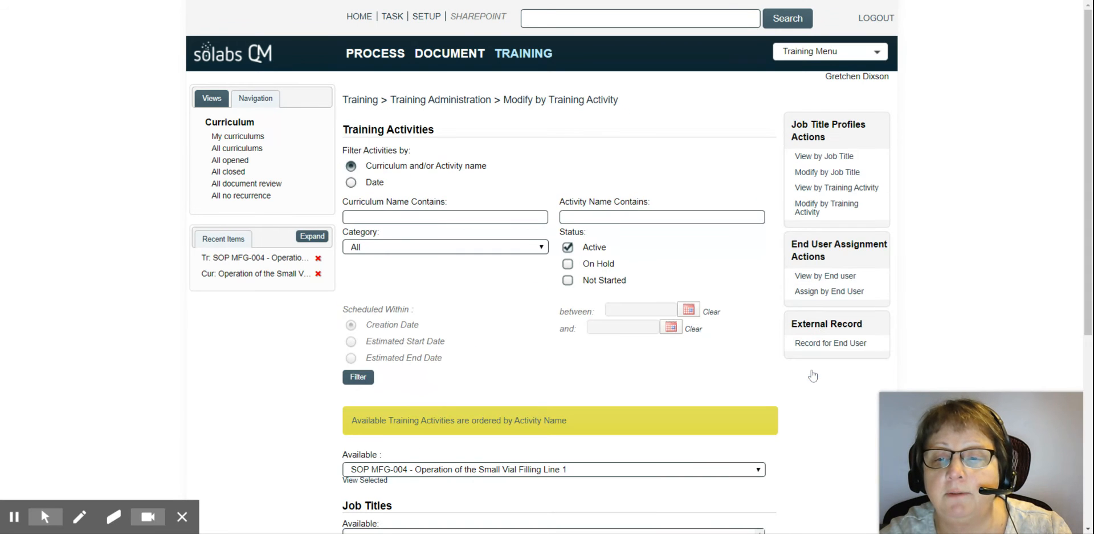
scroll(1085, 237, "down", 5)
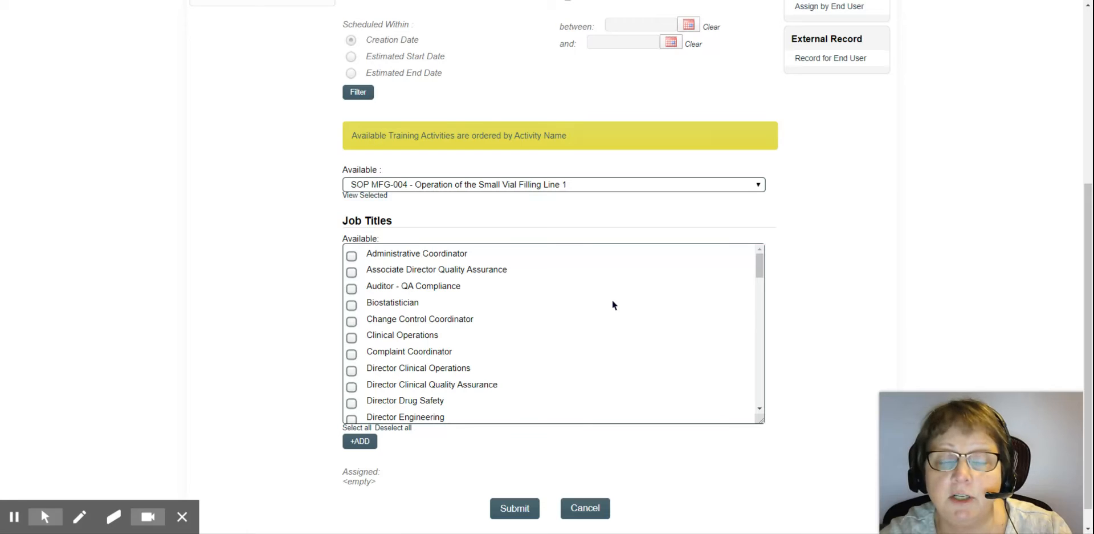
left_click_drag(757, 265, 752, 325)
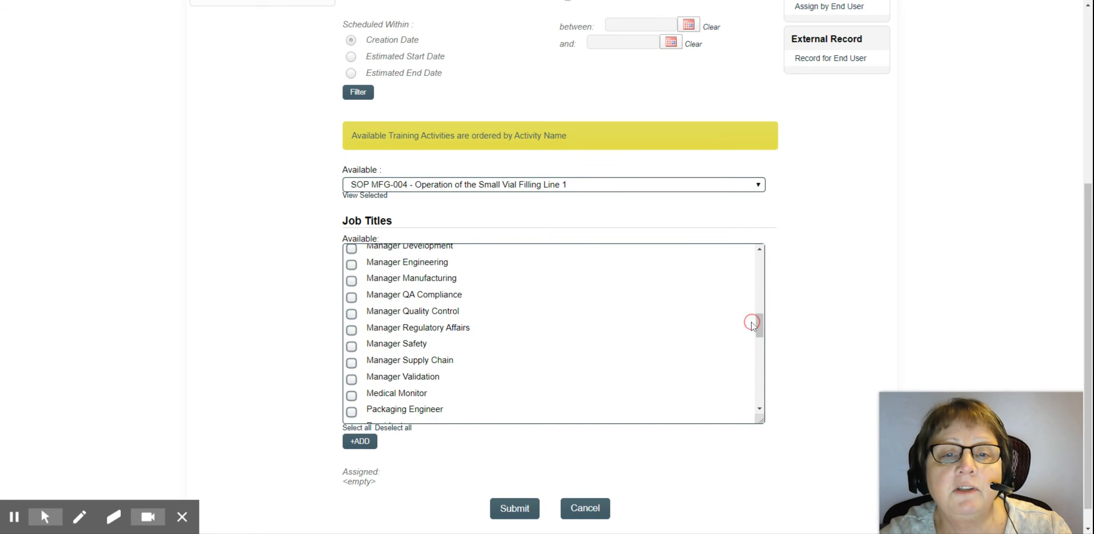
scroll(632, 311, "down", 2)
scroll(631, 311, "down", 4)
scroll(632, 310, "up", 4)
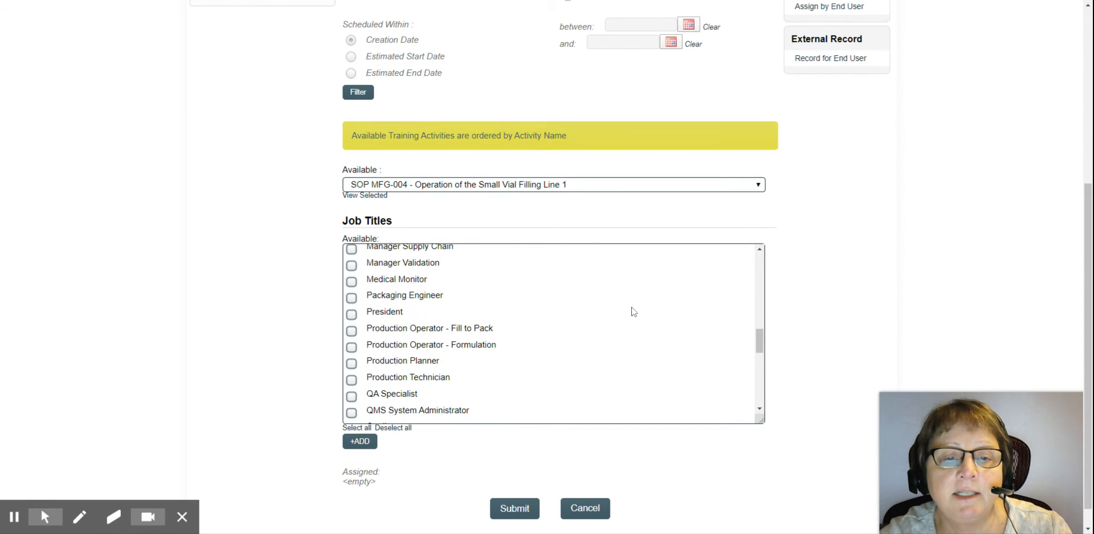
left_click(351, 331)
left_click(352, 380)
left_click(760, 341)
left_click_drag(760, 341, 750, 377)
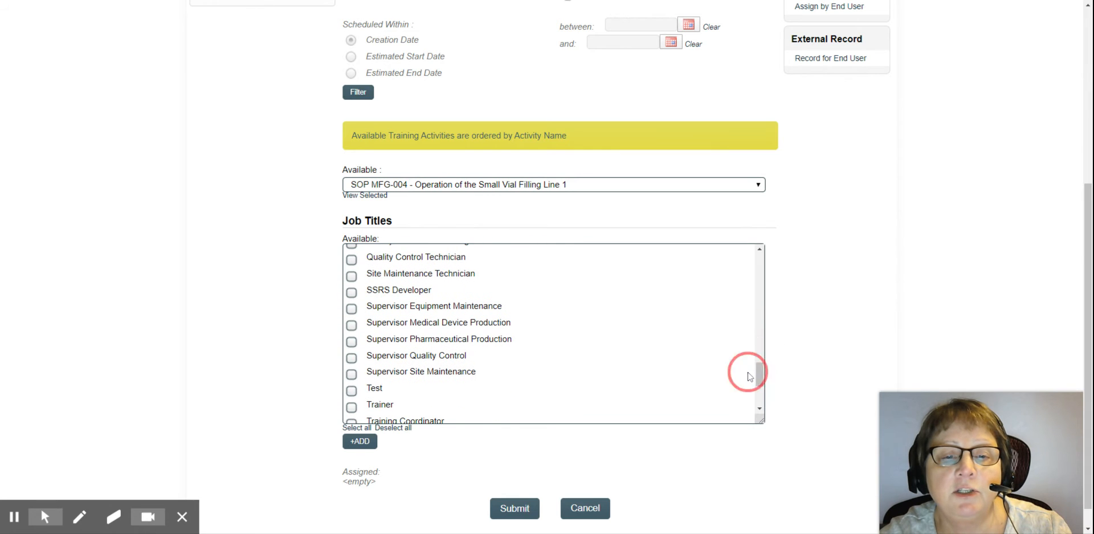
left_click(352, 341)
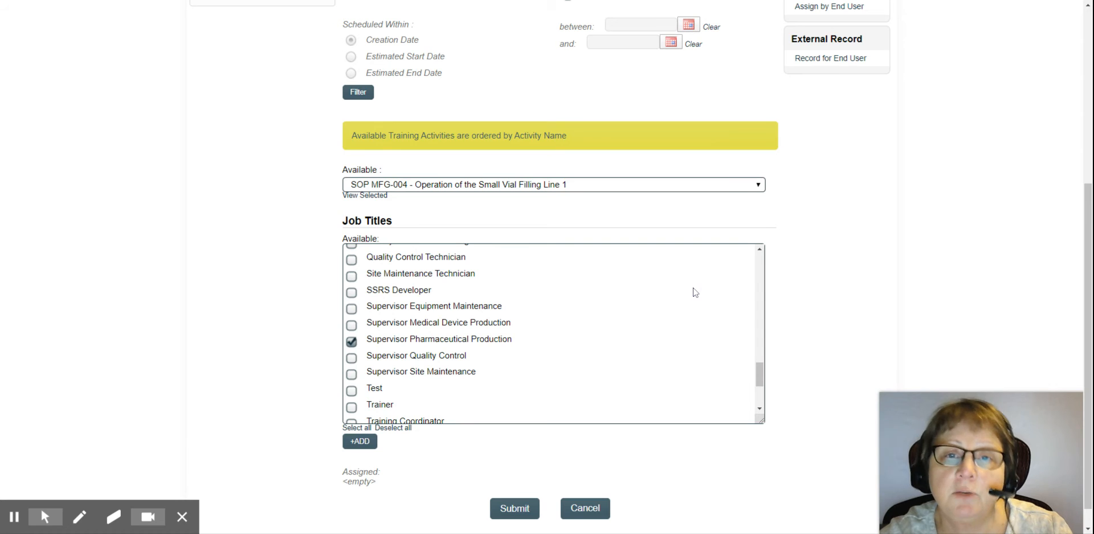
Assign the selected job titles to the SOP MFG-004 activity, then submit and confirm the profile change.
left_click(361, 442)
scroll(907, 284, "down", 4)
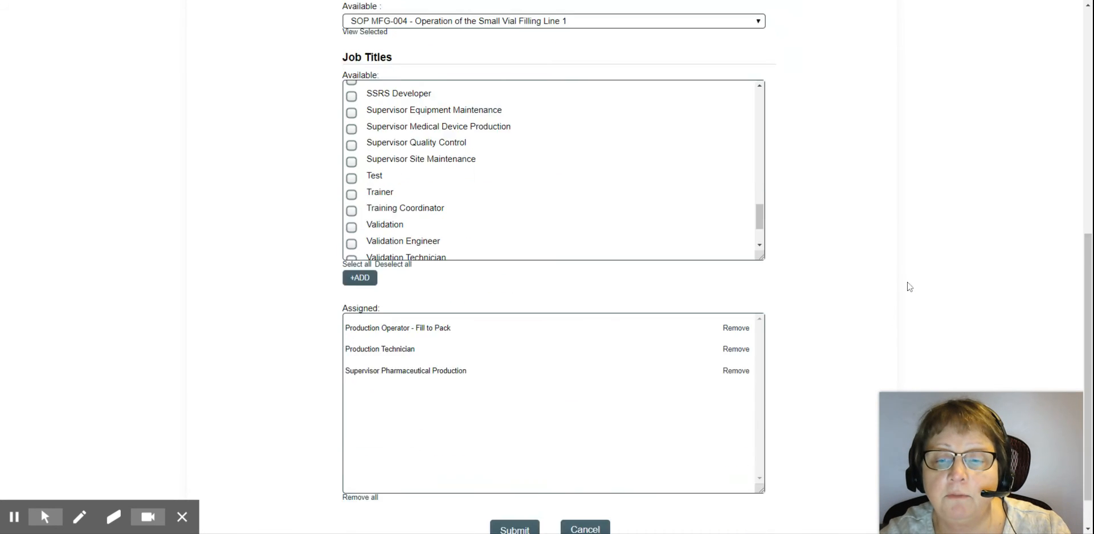
left_click(515, 483)
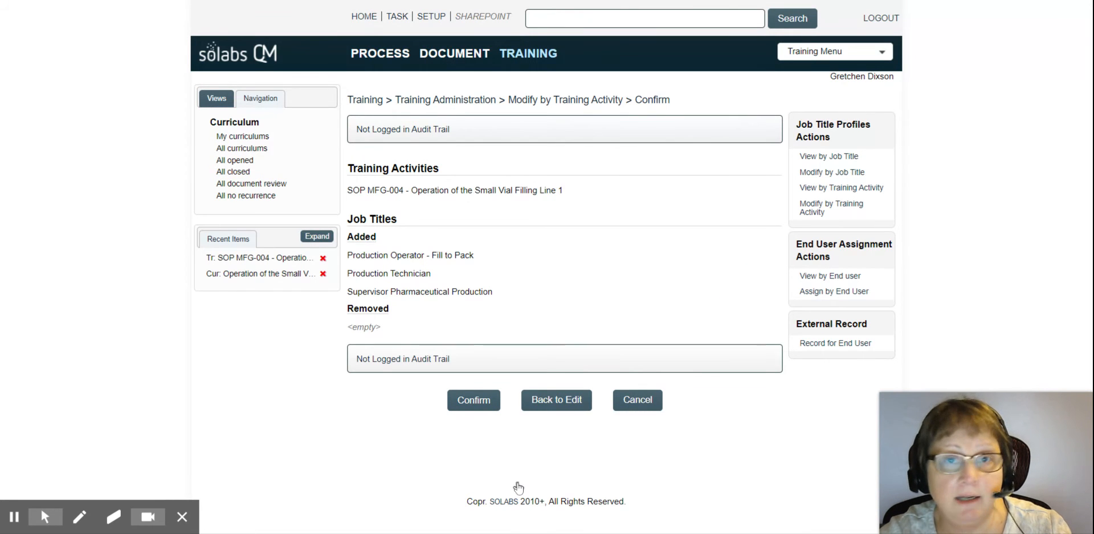
left_click(480, 399)
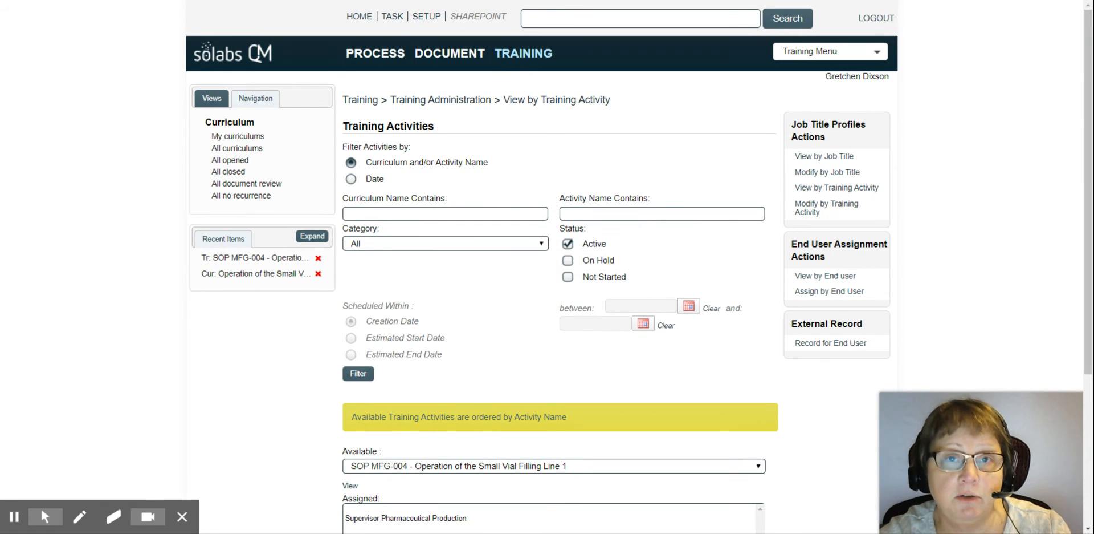
scroll(946, 316, "down", 4)
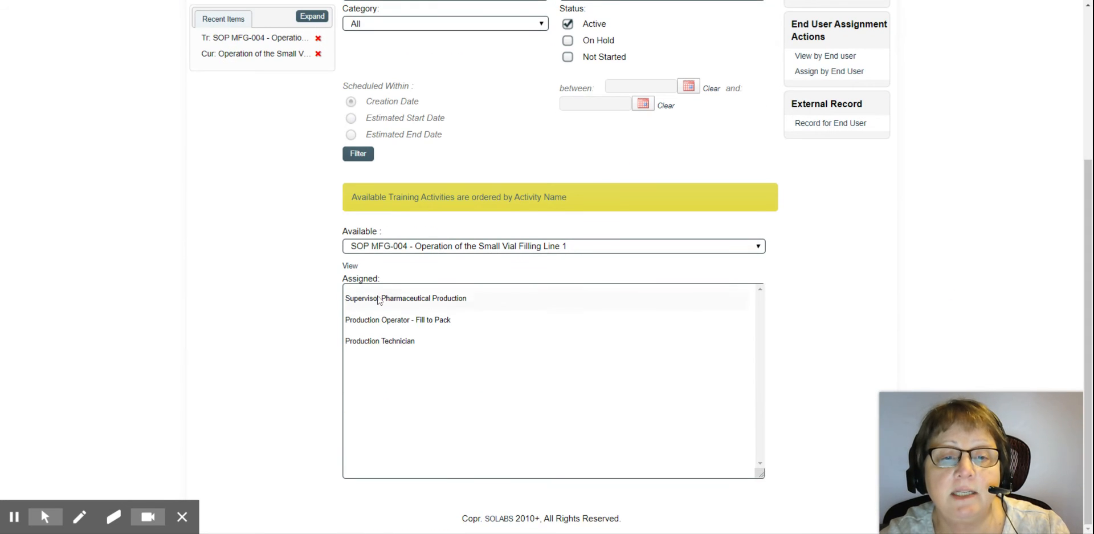
Return to all opened curriculums, sort them by create date from newest to oldest, and view the Small Vial Filling Line 1 curriculum.
scroll(402, 354, "up", 4)
left_click(228, 160)
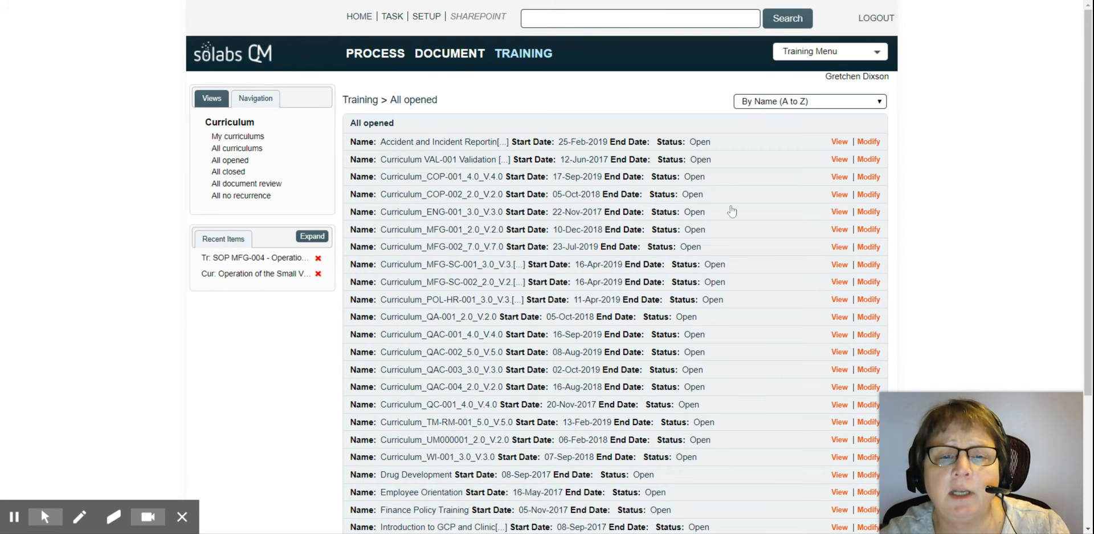
left_click(880, 102)
left_click(814, 114)
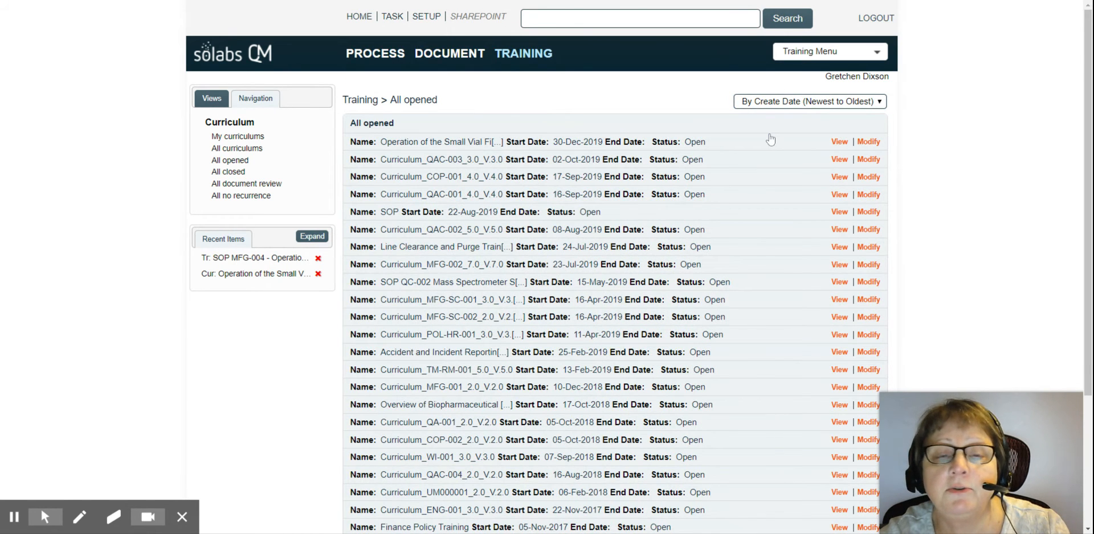
left_click(840, 142)
View the curriculum's SOP MFG-004 training activity and open its end user assignment.
scroll(750, 301, "down", 6)
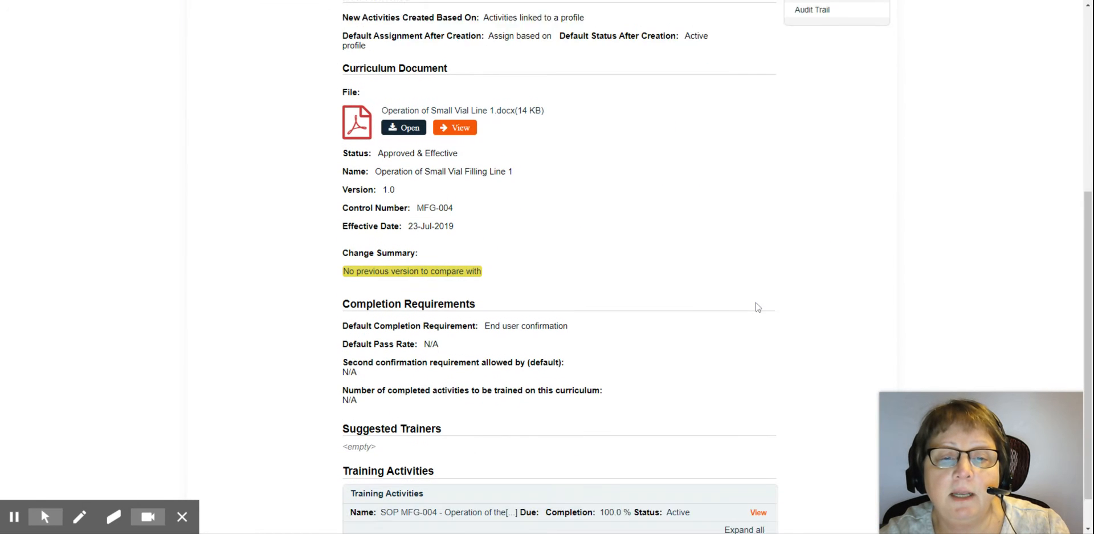
left_click(758, 470)
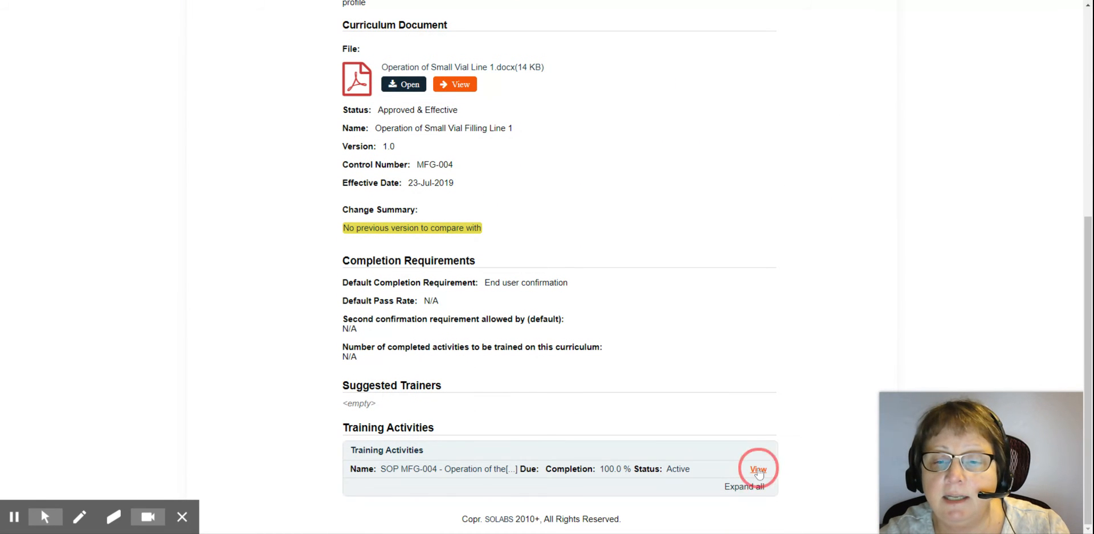
scroll(997, 280, "down", 4)
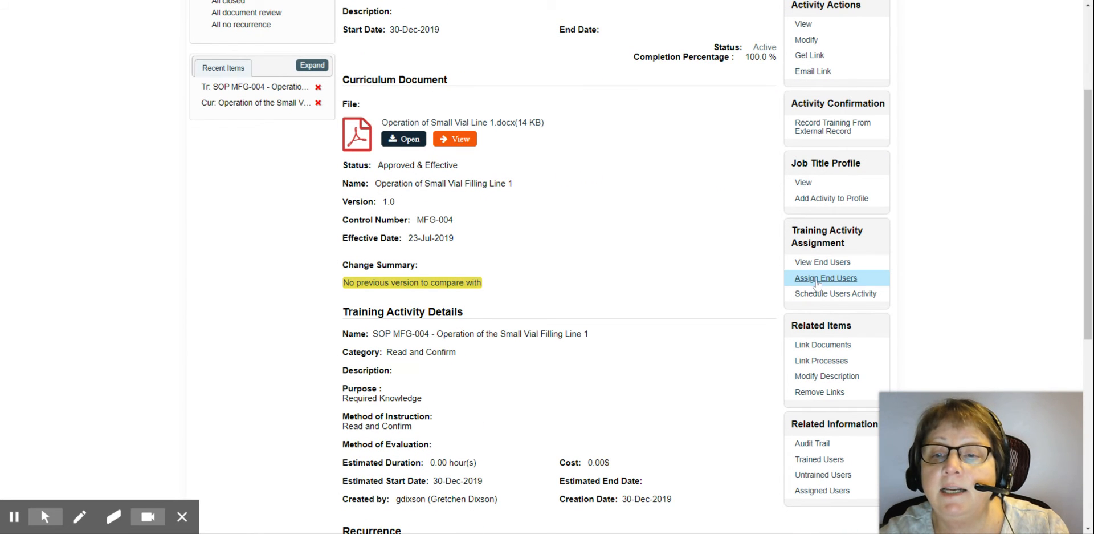
left_click(817, 279)
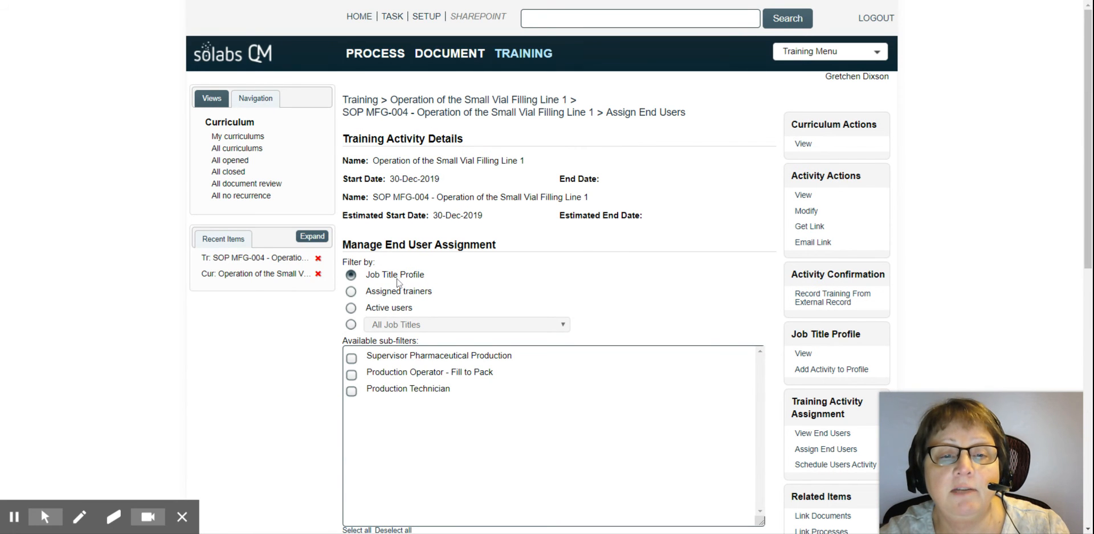
Filter the available end users by Job Title Profile with all three job title sub-filters selected.
scroll(555, 465, "down", 2)
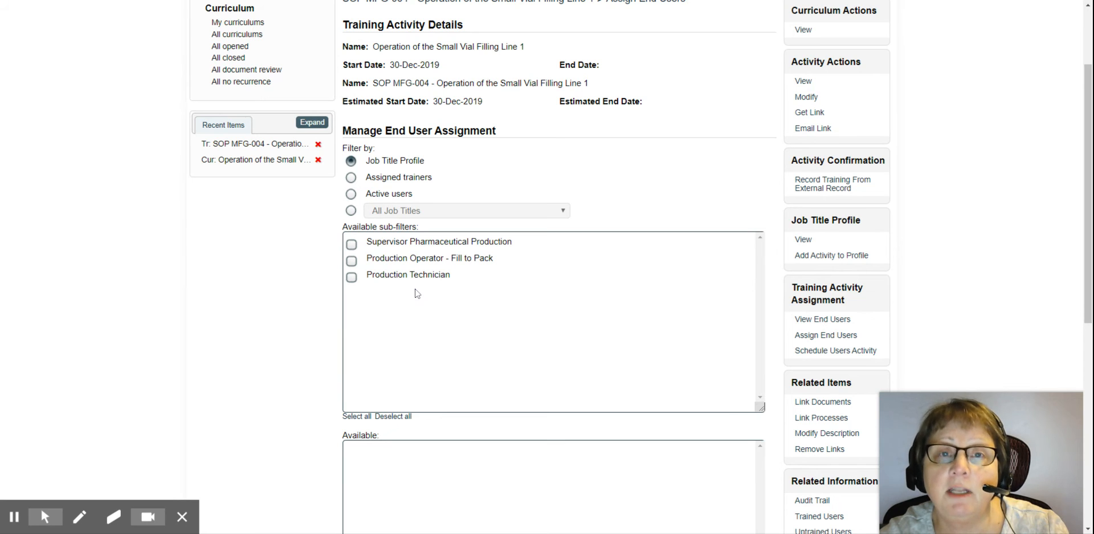
left_click(357, 417)
scroll(593, 359, "down", 5)
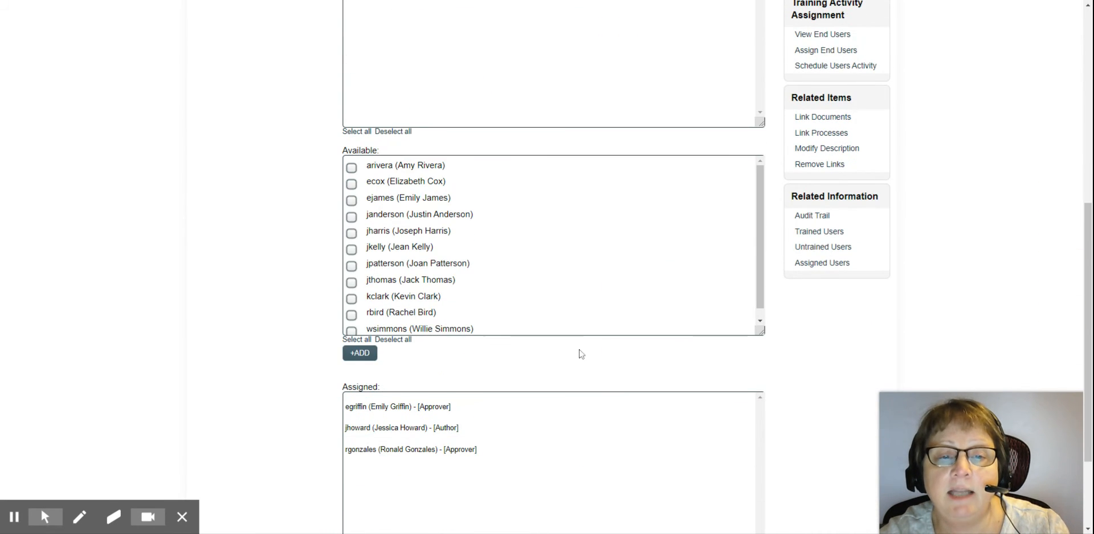
left_click_drag(764, 186, 764, 184)
scroll(624, 234, "up", 4)
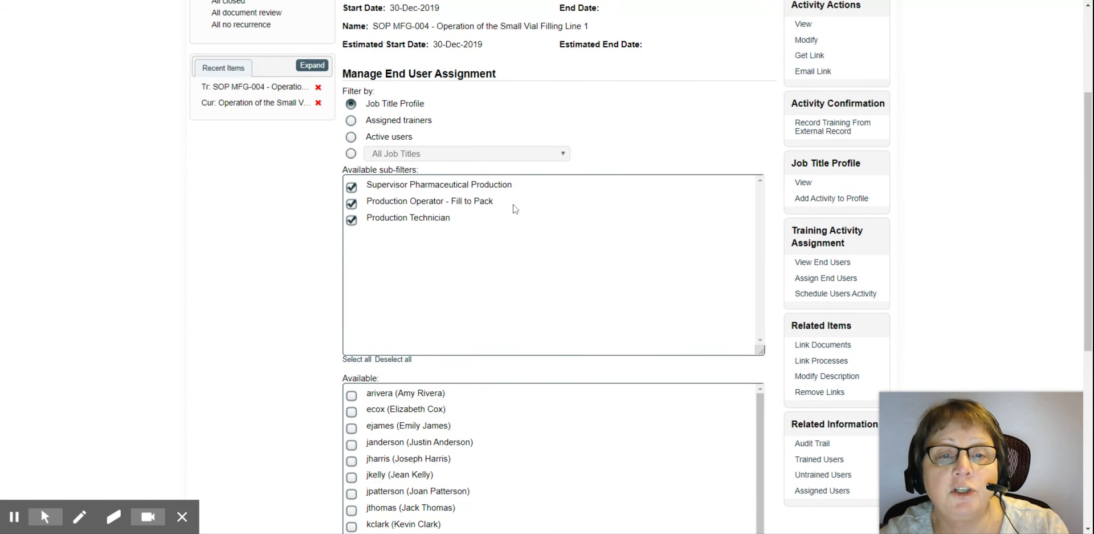
scroll(604, 271, "down", 4)
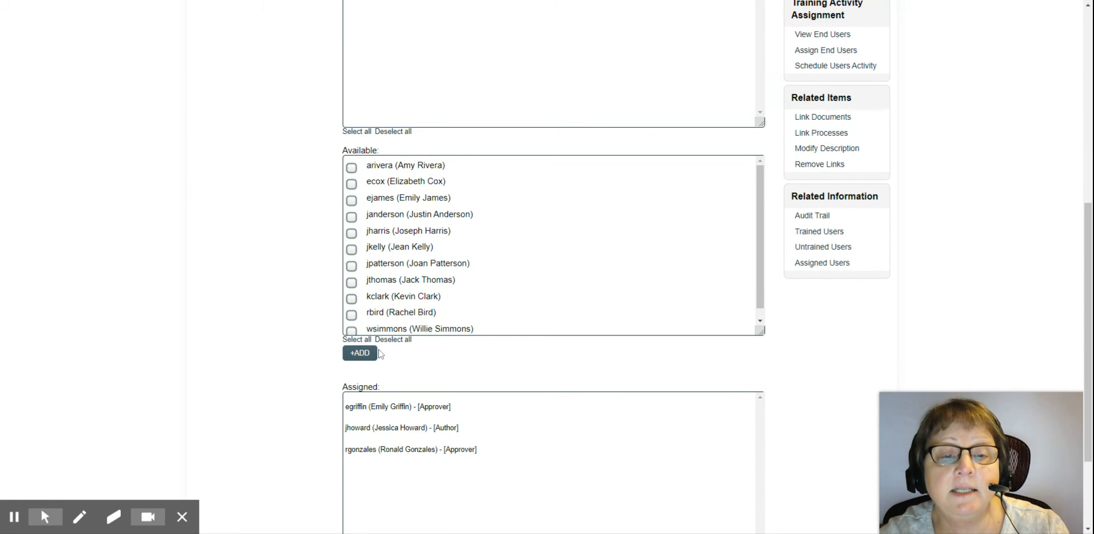
Add all available end users to the training activity's assigned users, then submit and confirm the assignment.
left_click(359, 340)
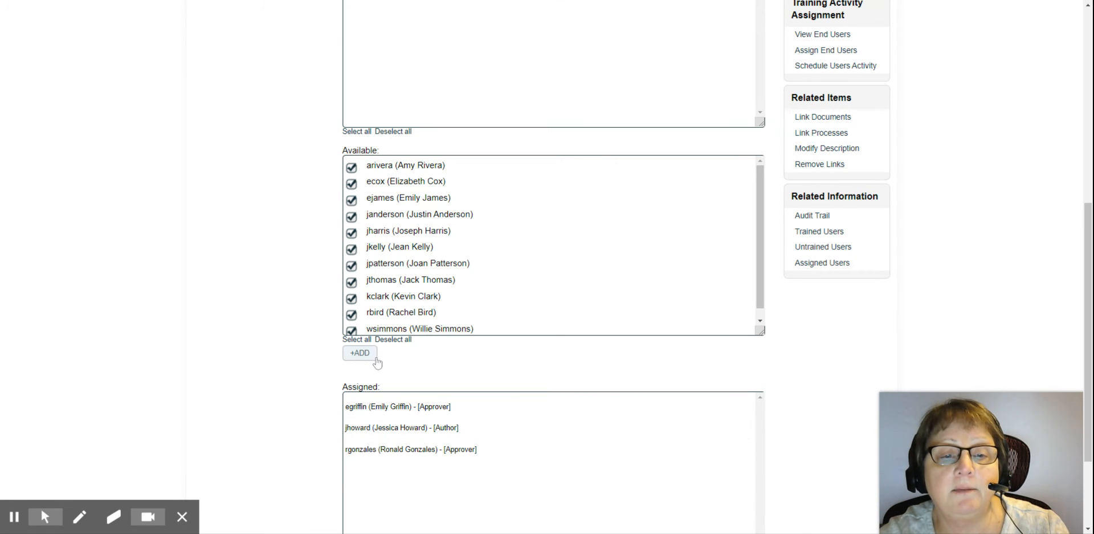
left_click(359, 354)
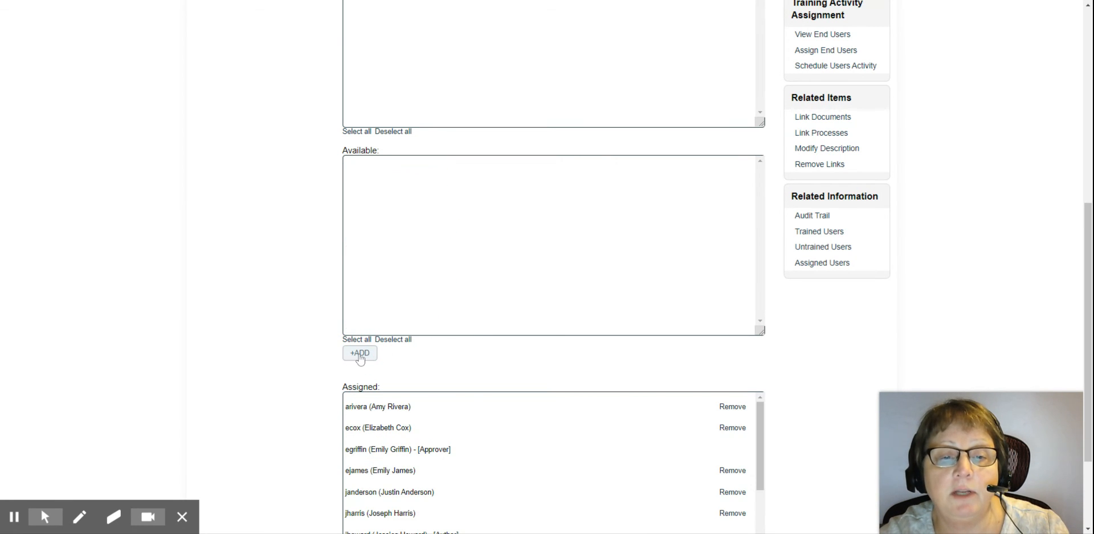
scroll(985, 110, "down", 2)
left_click(514, 483)
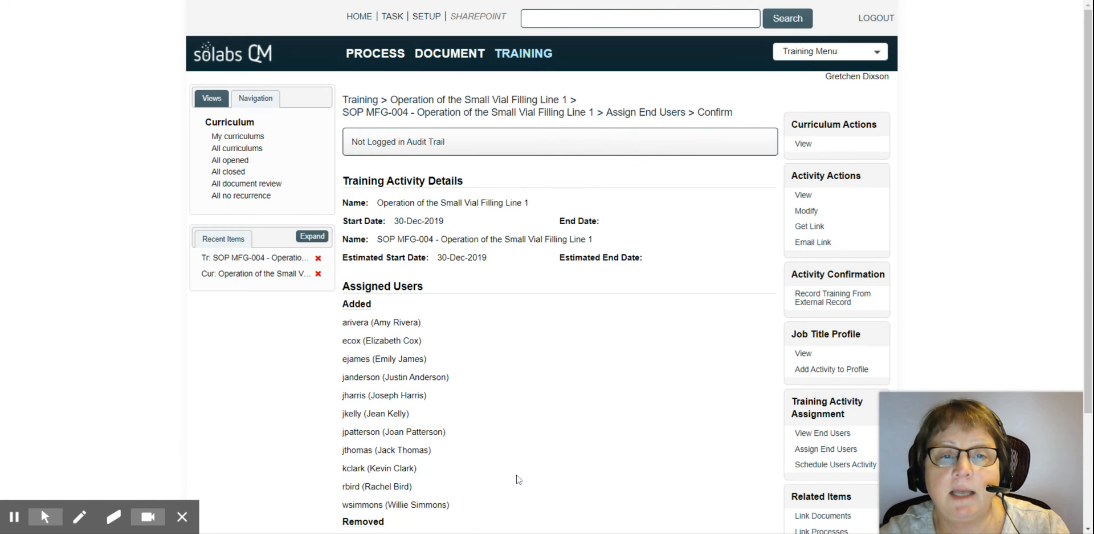
scroll(525, 475, "down", 3)
left_click(467, 467)
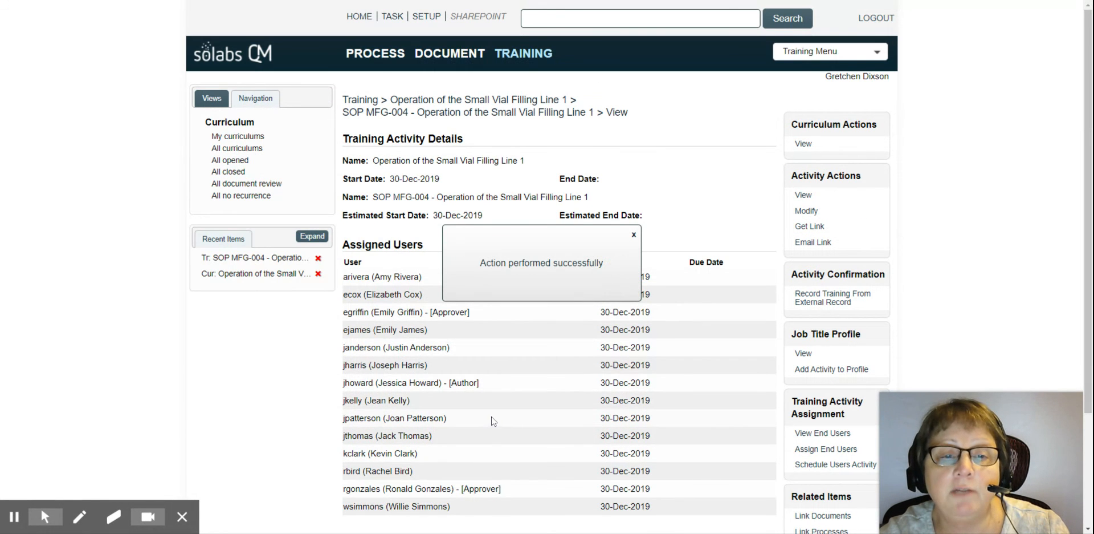
Open the users' due date scheduling for the training activity and filter by Job Title Profile with all three job title sub-filters selected.
scroll(492, 422, "down", 3)
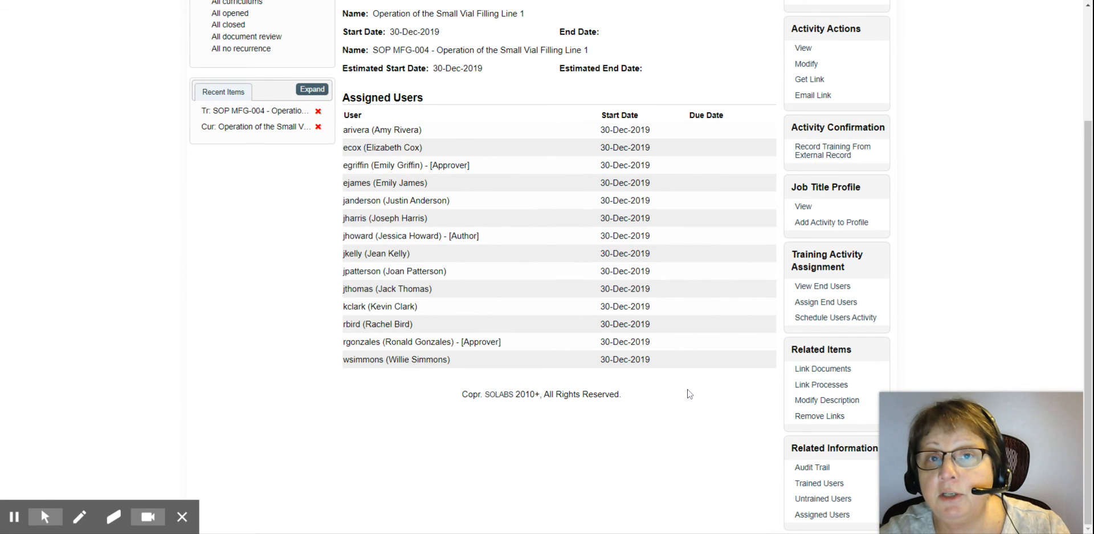
scroll(1084, 316, "up", 1)
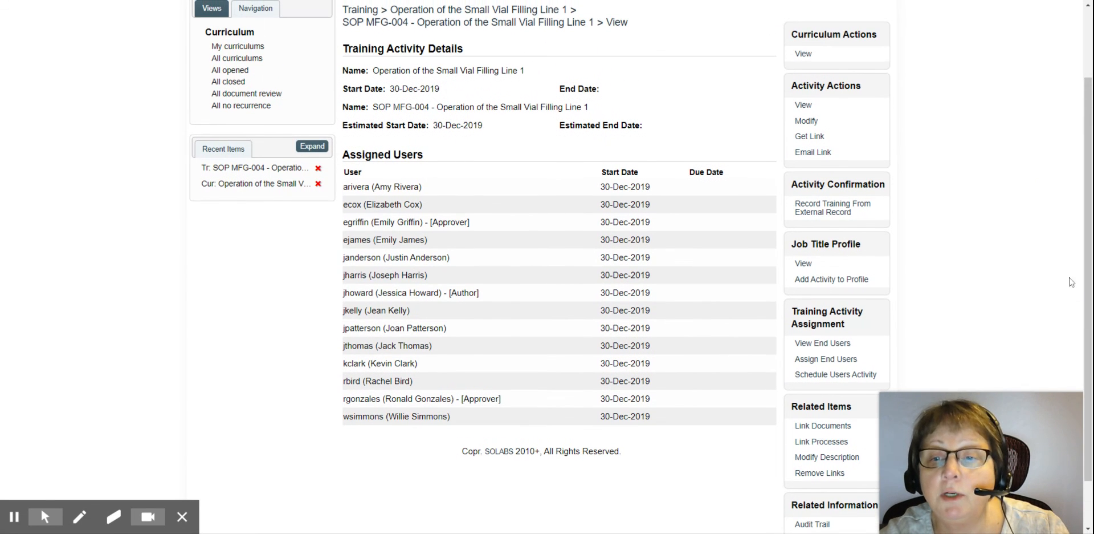
left_click(810, 375)
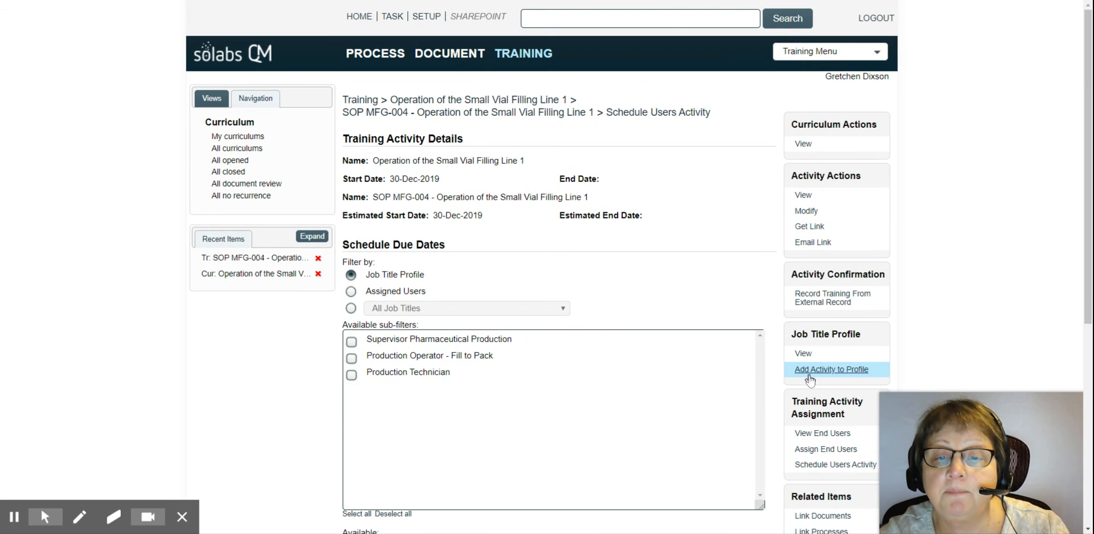
scroll(530, 402, "down", 3)
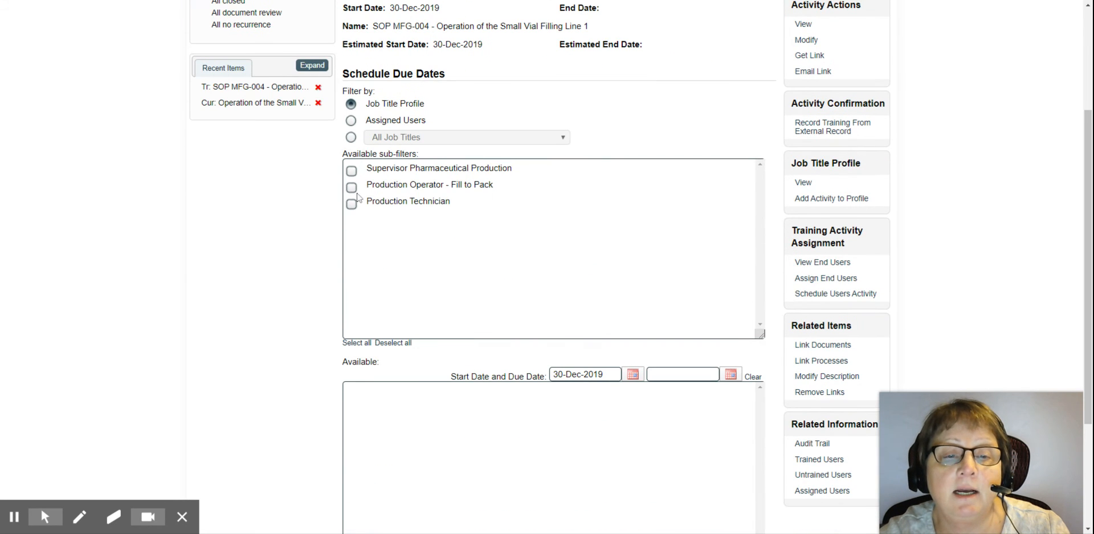
left_click(356, 344)
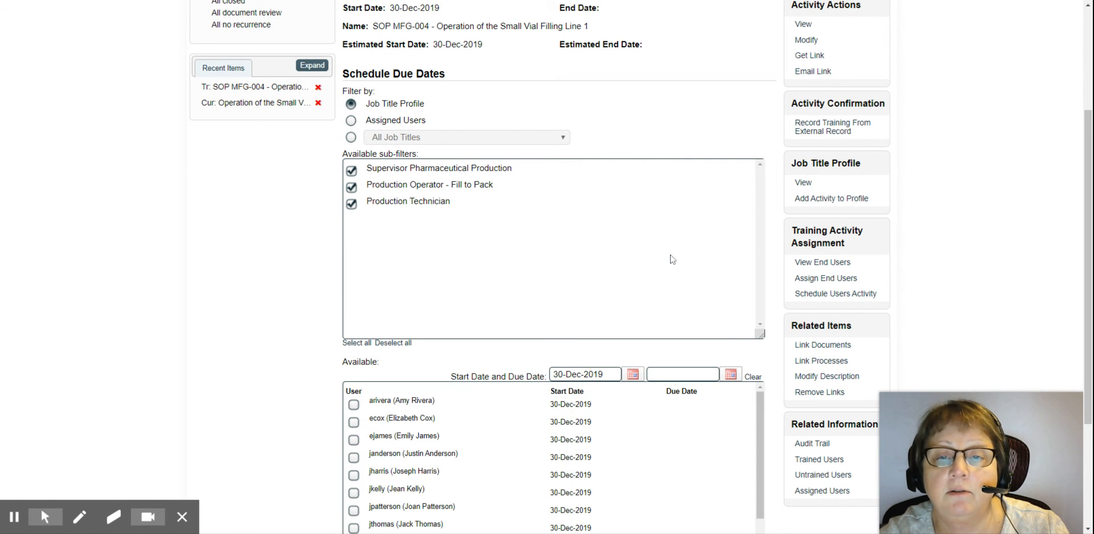
Select all available users and set their due date to 07-Jan-2020.
scroll(674, 254, "down", 3)
left_click(356, 396)
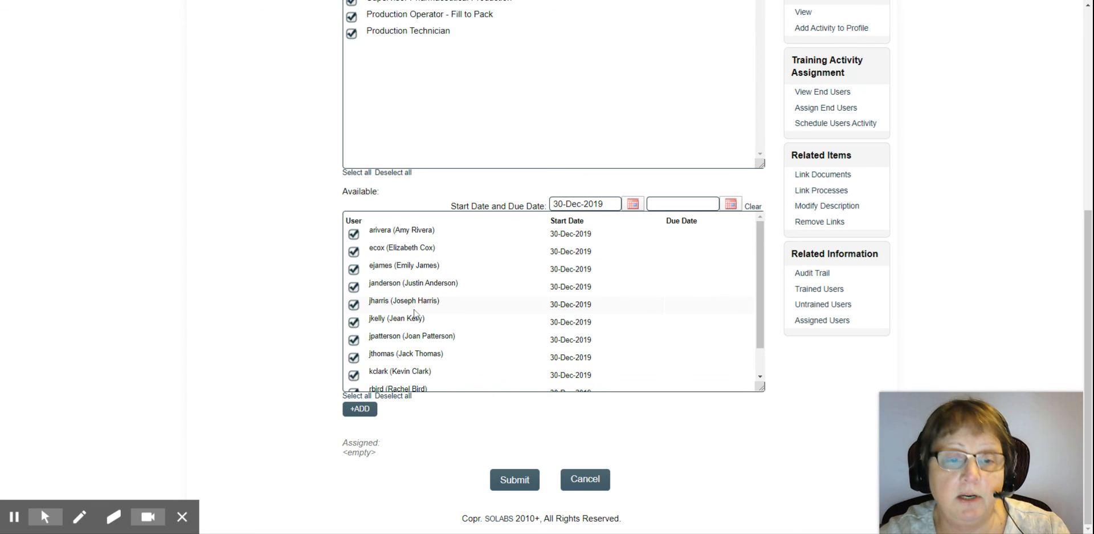
left_click(738, 205)
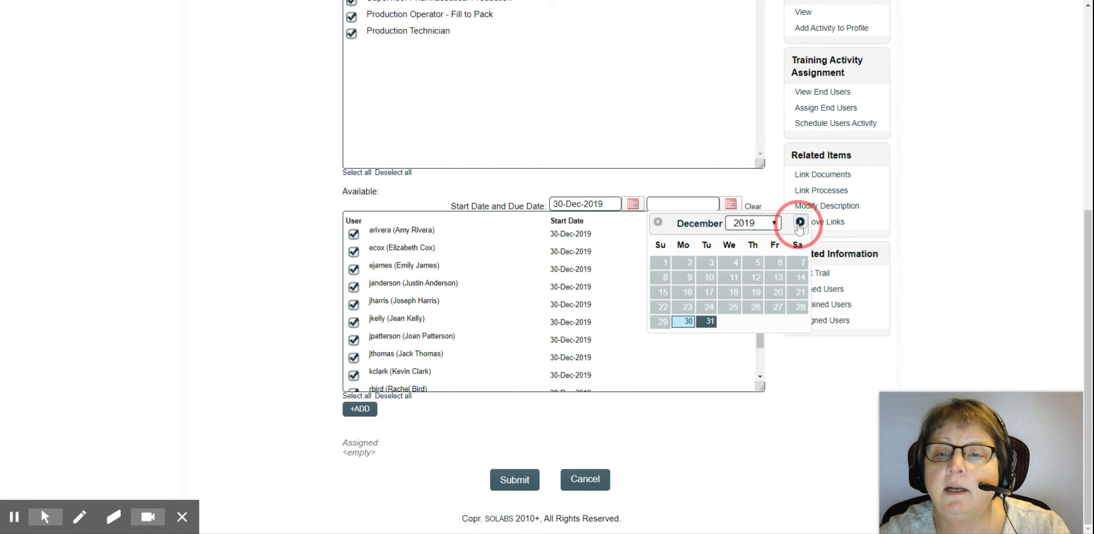
left_click(800, 223)
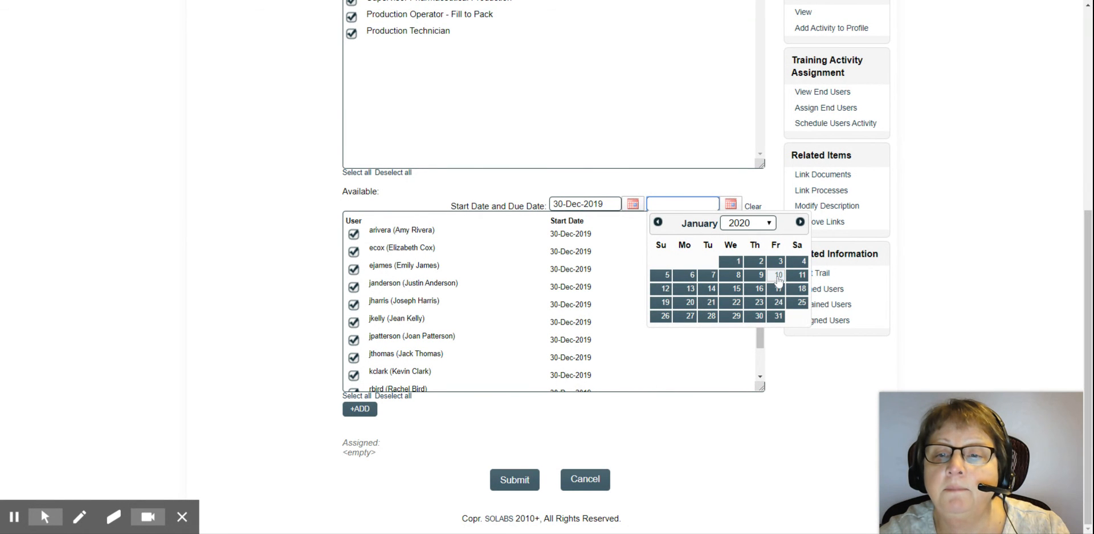
left_click(711, 275)
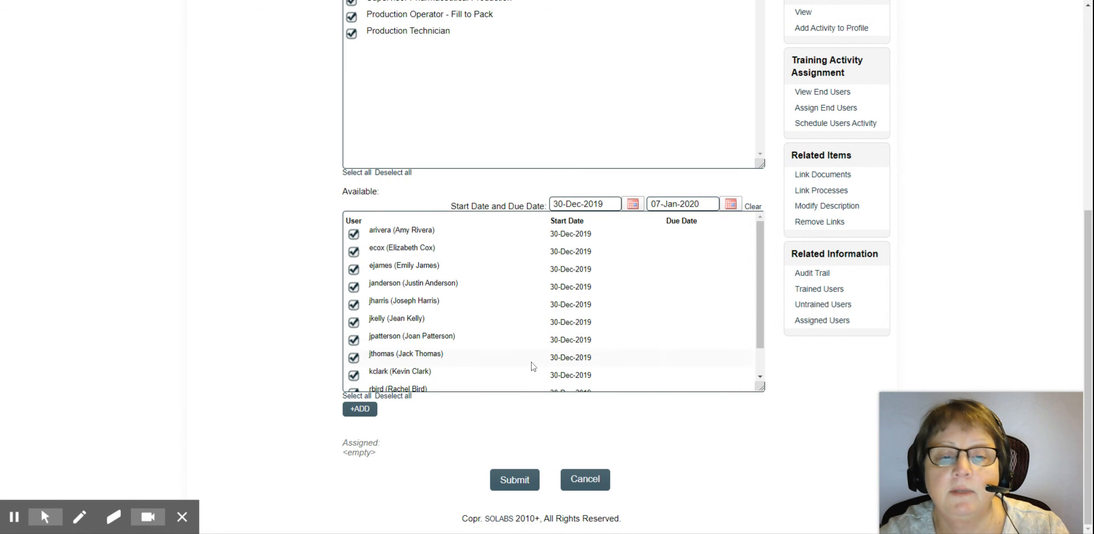
Add the selected users to the assigned list, then submit and confirm the scheduled due dates.
left_click(366, 415)
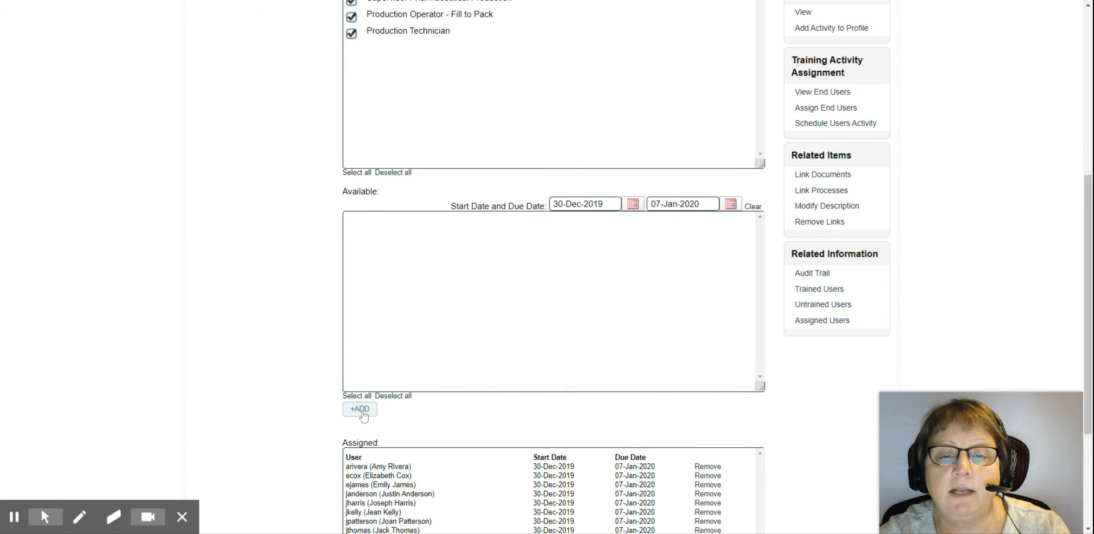
scroll(645, 416, "down", 3)
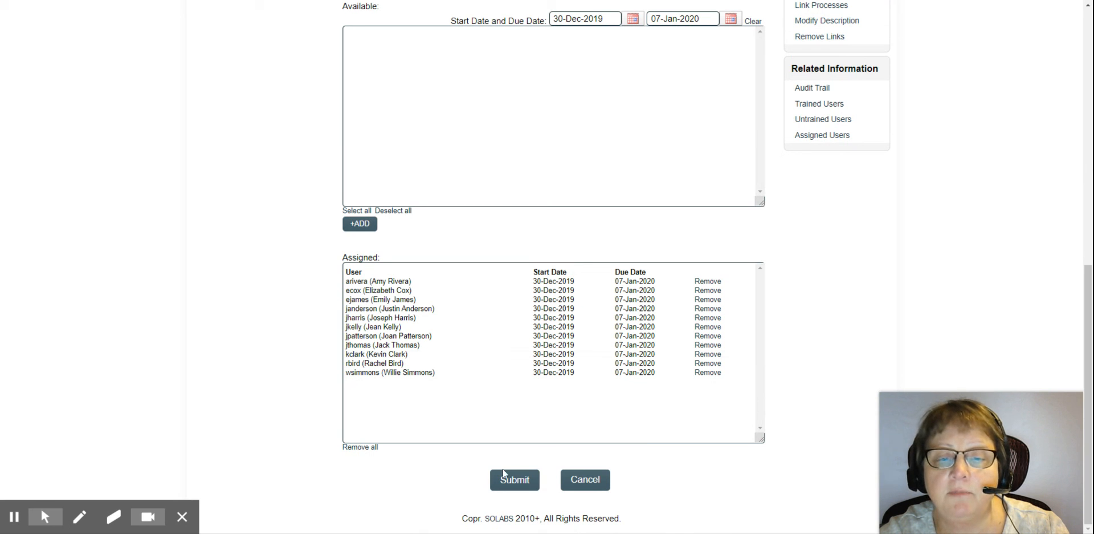
left_click(521, 482)
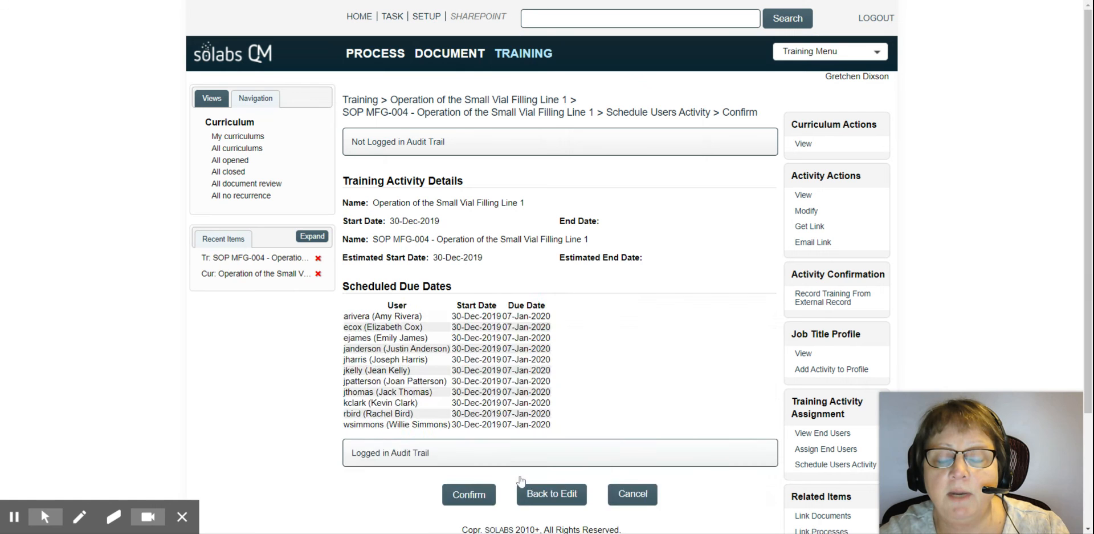
scroll(528, 395, "down", 2)
left_click(468, 423)
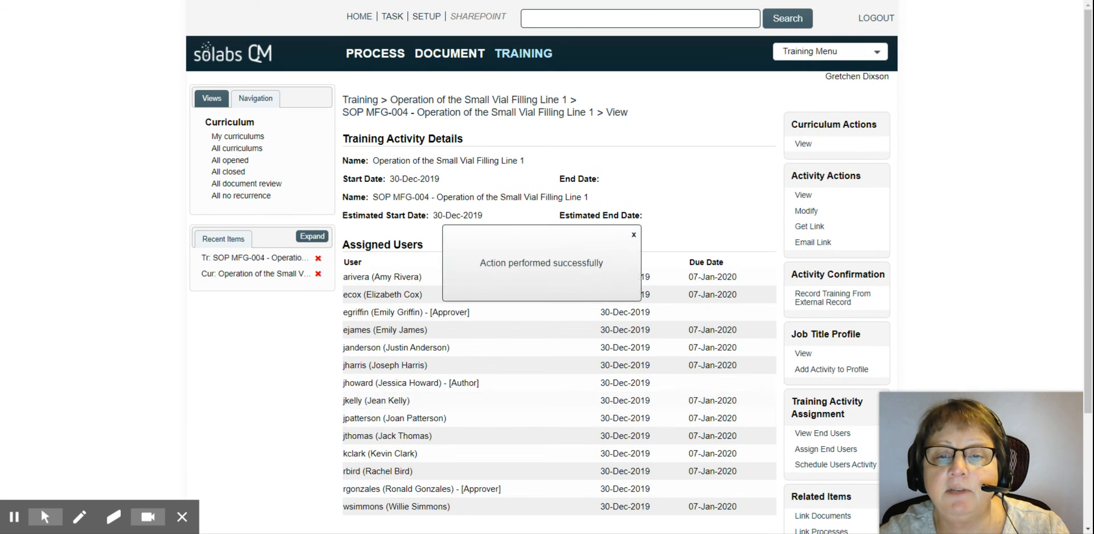